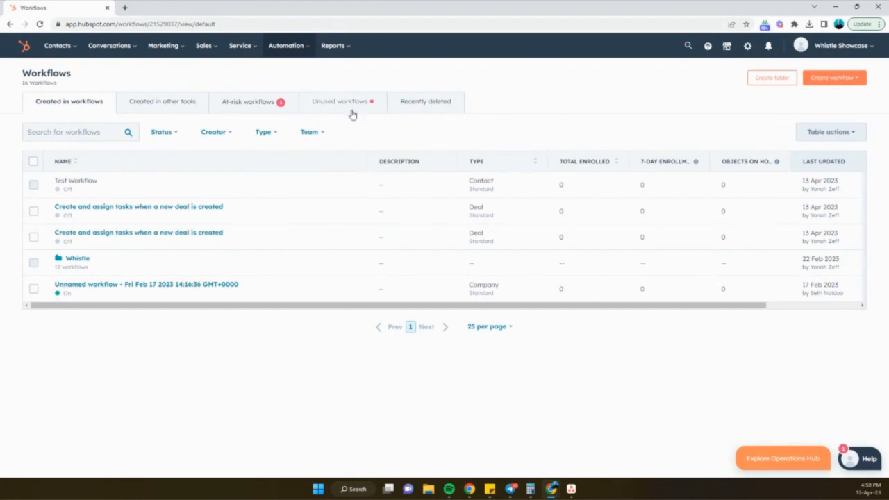
- Start a new workflow from the Sales template "Create and assign tasks when a new deal is created"
{"action": "left_click", "coordinate": [846, 84]}
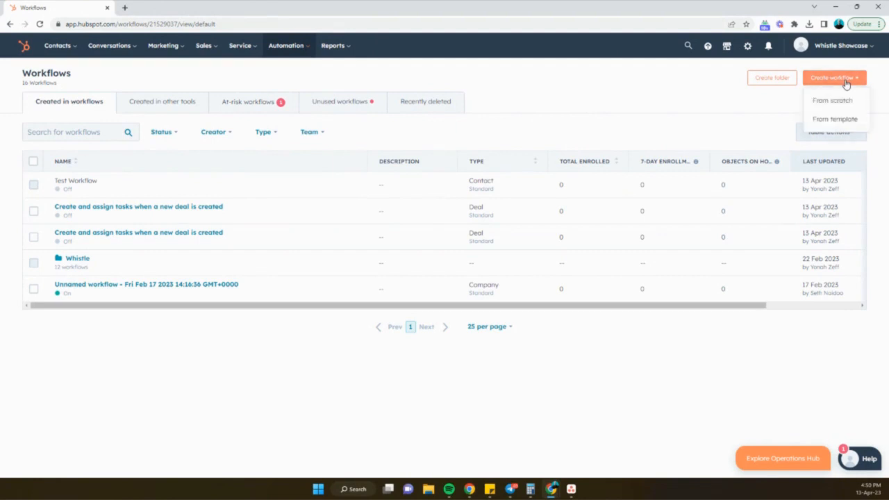
{"action": "left_click", "coordinate": [831, 120]}
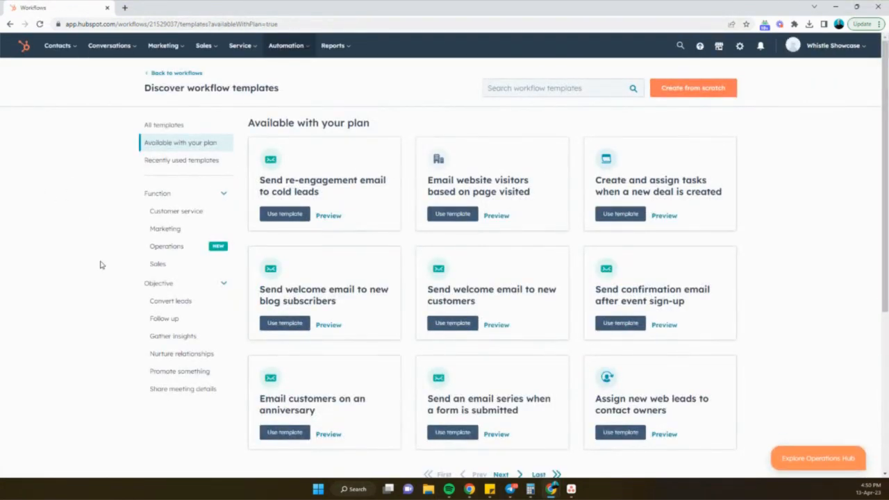
{"action": "left_click", "coordinate": [161, 271]}
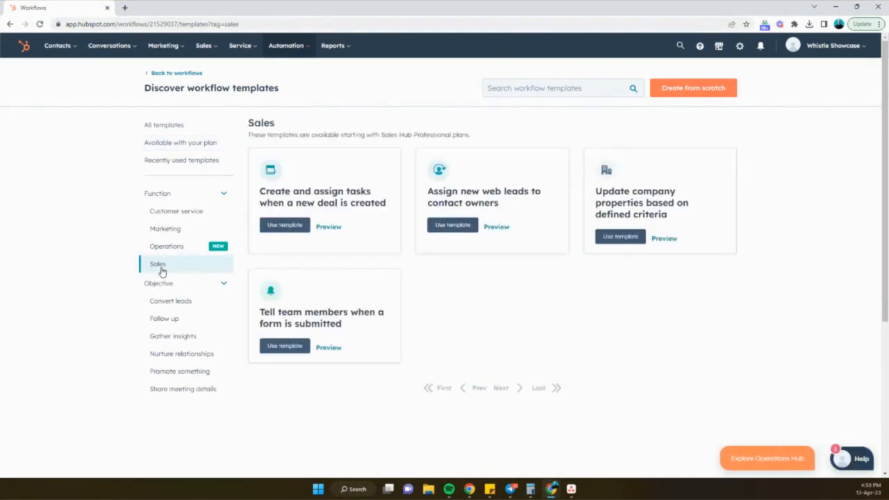
{"action": "left_click", "coordinate": [293, 232]}
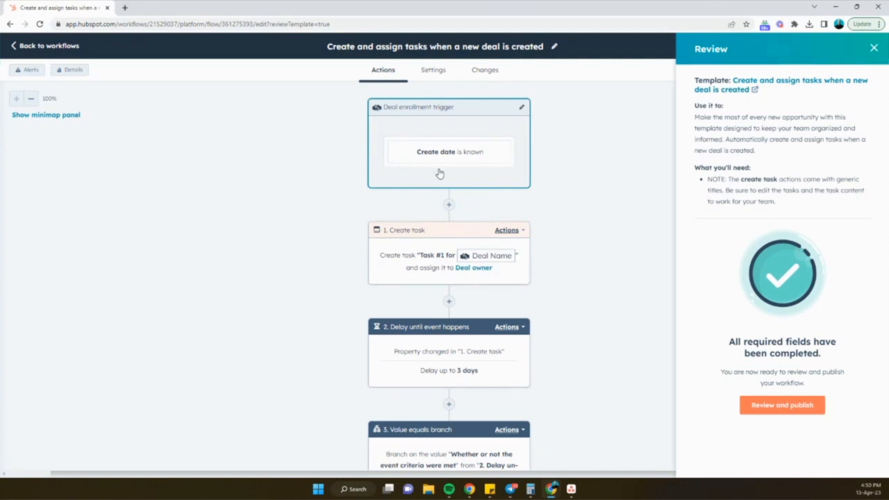
- Review the template workflow's actions, then return to the workflows list
{"action": "scroll", "coordinate": [404, 250], "scroll_direction": "down", "scroll_amount": 1}
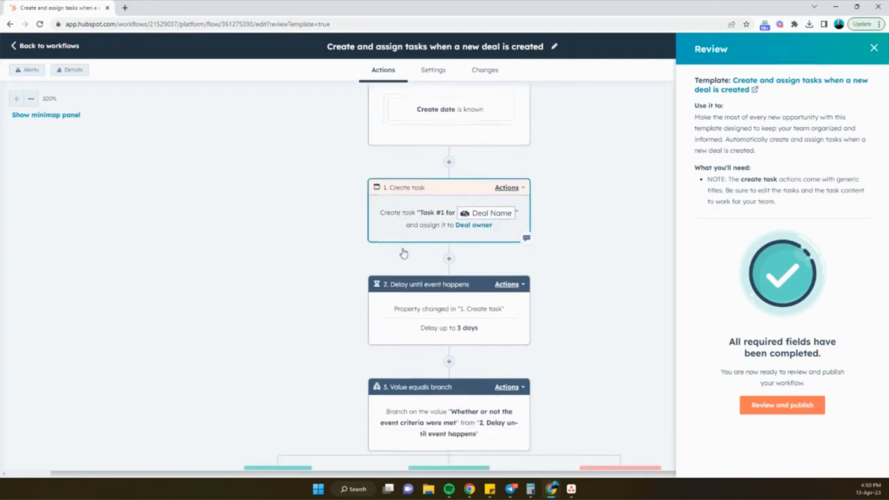
{"action": "scroll", "coordinate": [402, 252], "scroll_direction": "down", "scroll_amount": 2}
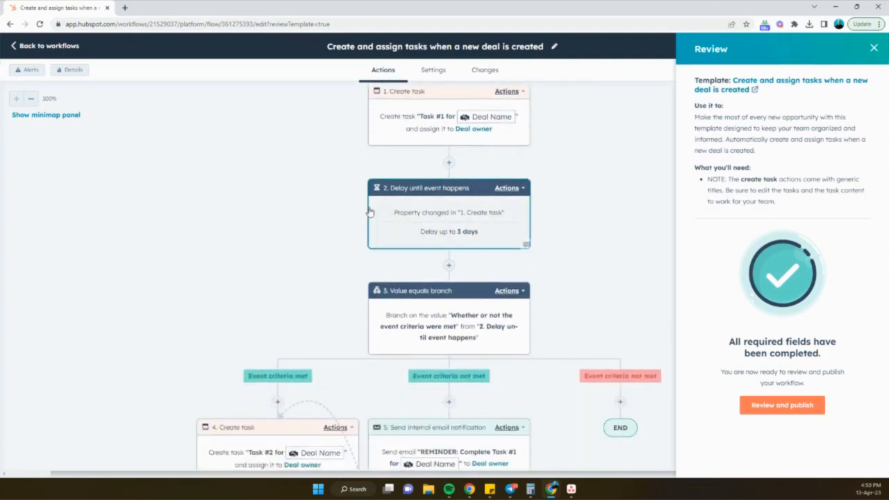
{"action": "scroll", "coordinate": [406, 310], "scroll_direction": "down", "scroll_amount": 2}
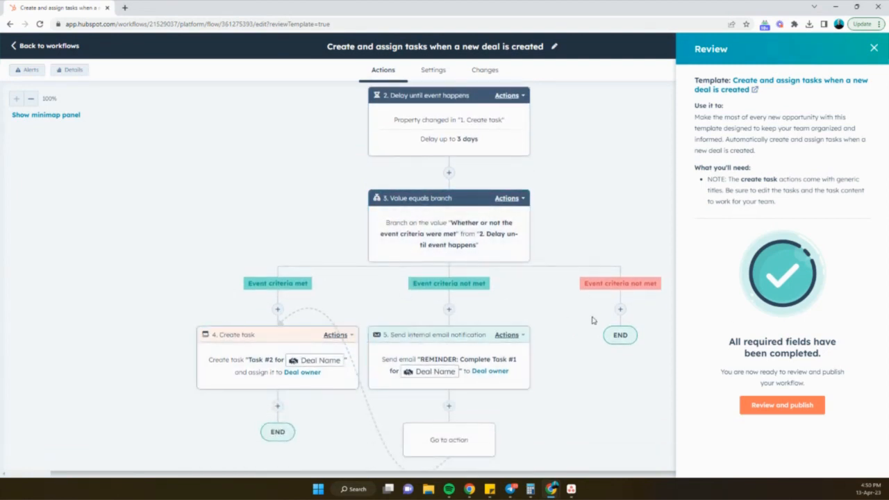
{"action": "left_click", "coordinate": [38, 47]}
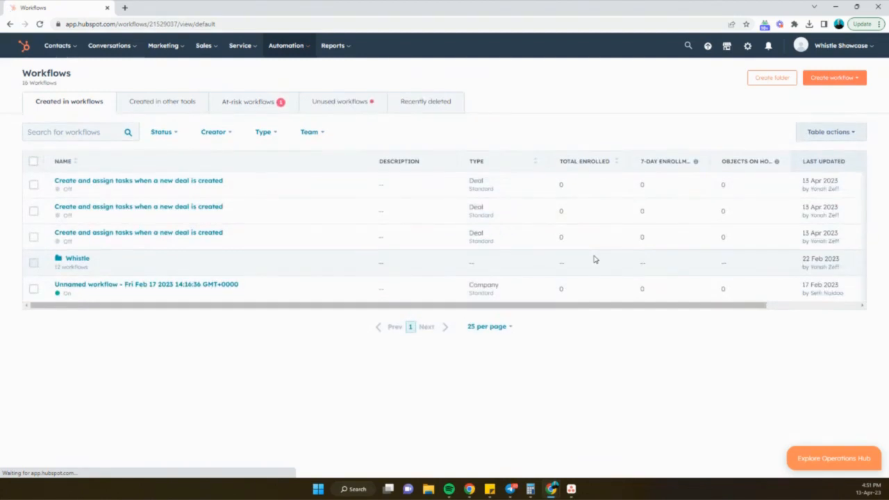
- Create a contact-based blank workflow from scratch
{"action": "left_click", "coordinate": [837, 77]}
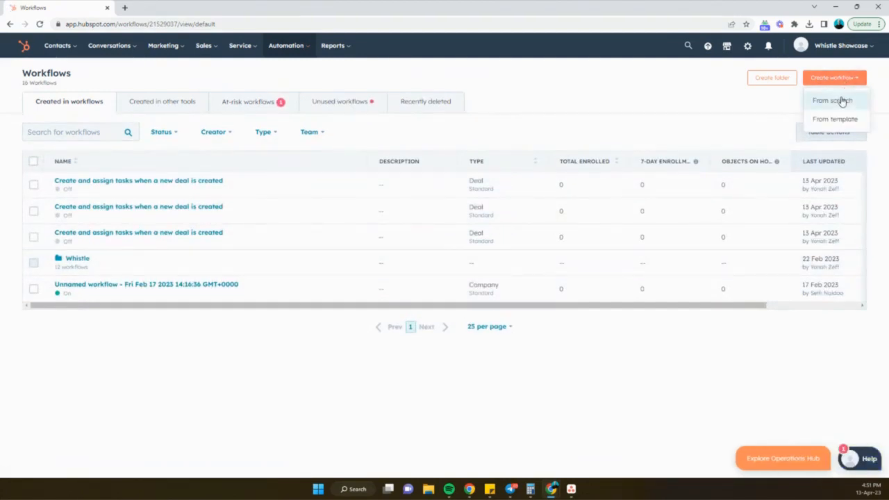
{"action": "left_click", "coordinate": [837, 101]}
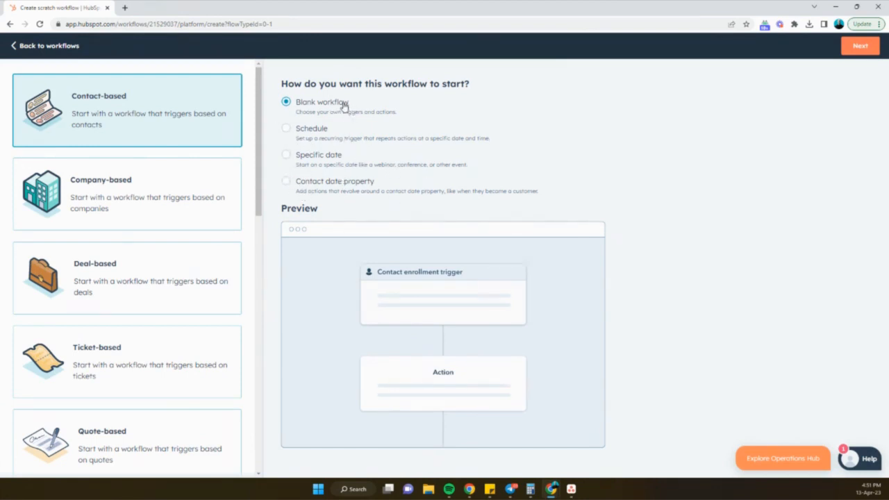
{"action": "left_click", "coordinate": [855, 50]}
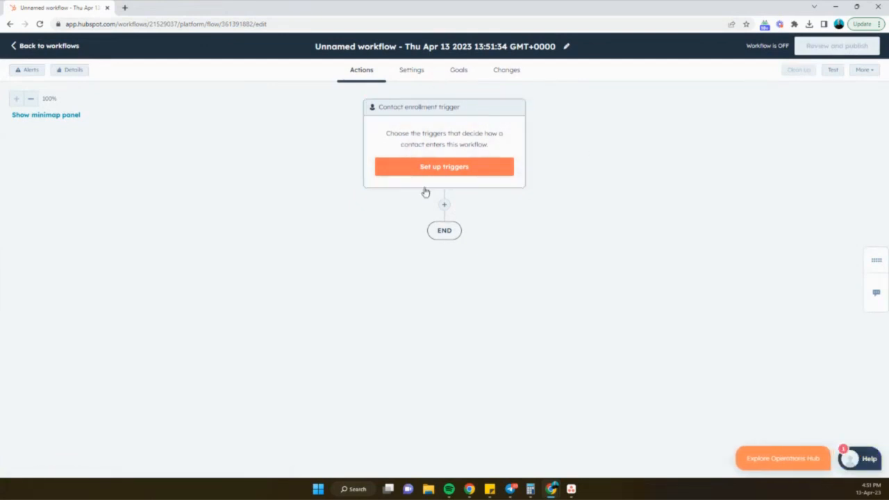
- Rename the workflow to "Update Contact Property"
{"action": "left_click", "coordinate": [516, 47]}
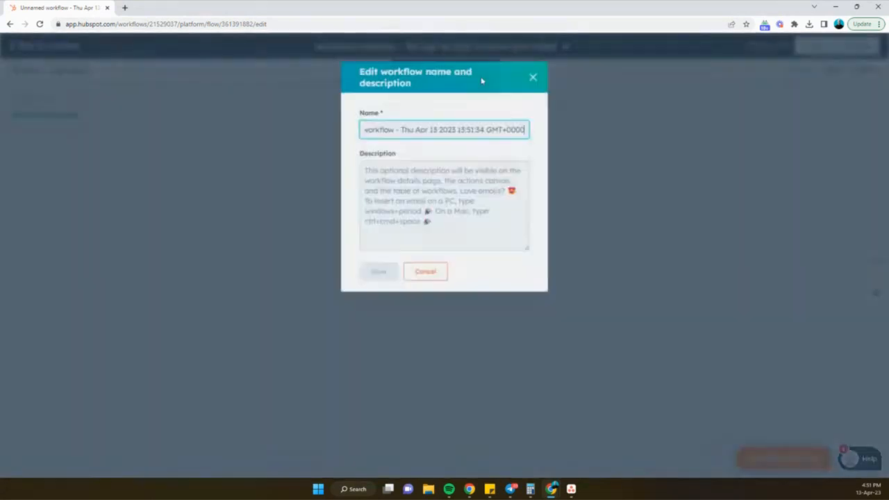
{"action": "key", "text": "ctrl+a"}
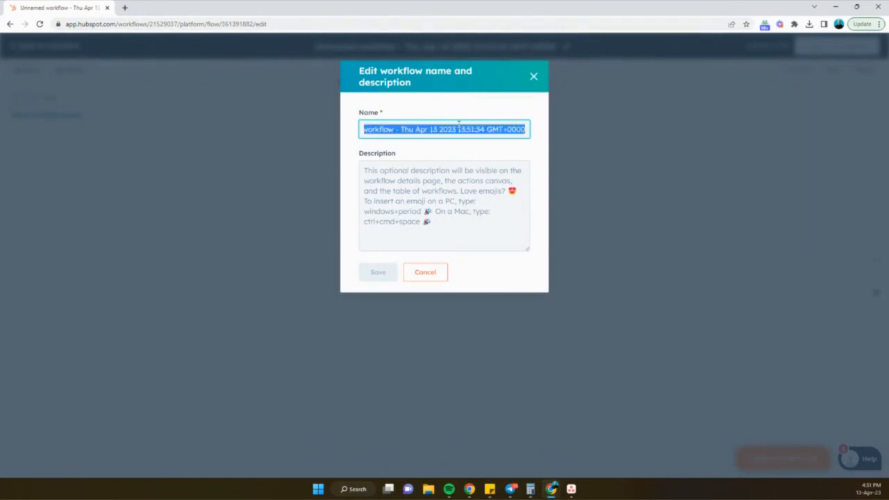
{"action": "type", "text": "Update Contact Property"}
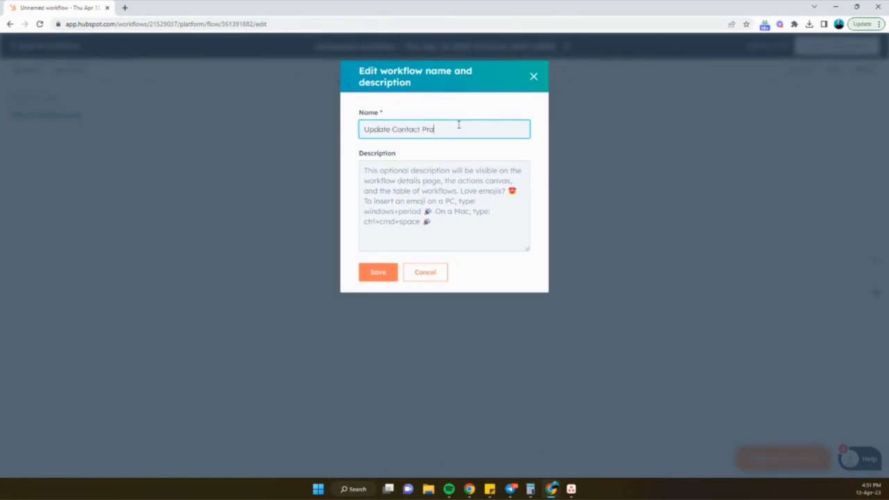
{"action": "left_click", "coordinate": [390, 270]}
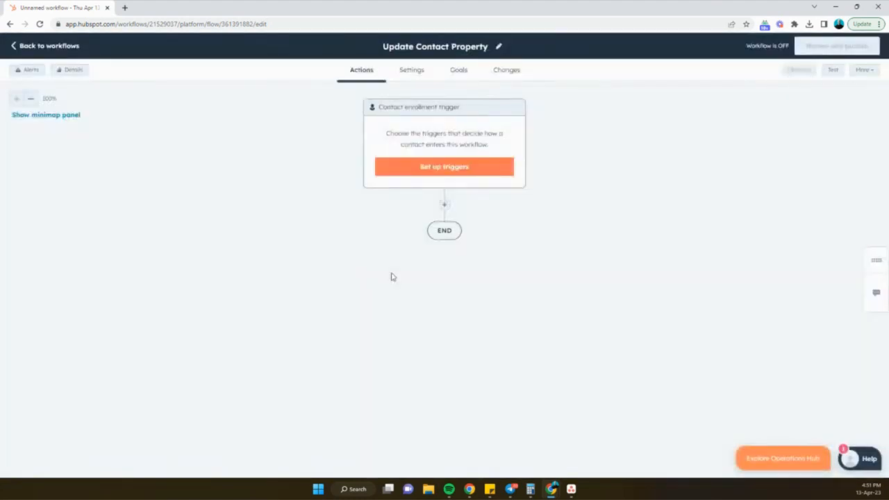
- Set the enrollment trigger to contact property Buying Role is any of End User or Decision Maker, and save it
{"action": "left_click", "coordinate": [450, 169]}
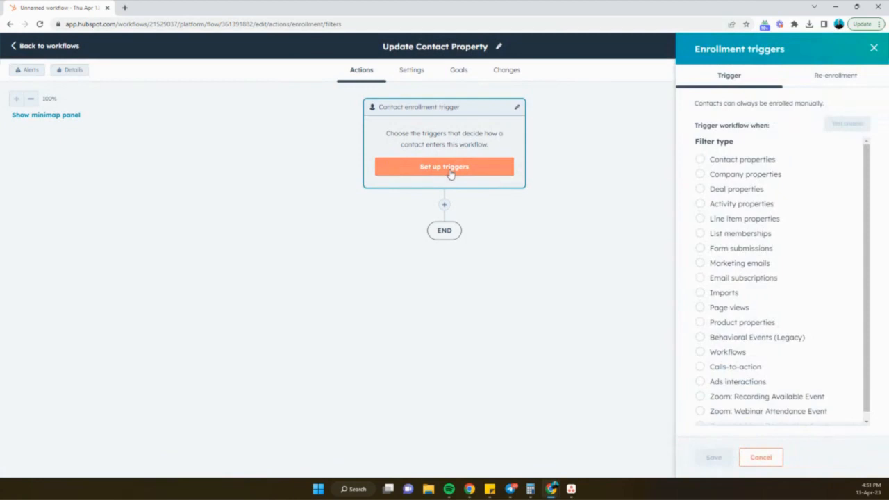
{"action": "left_click", "coordinate": [756, 159]}
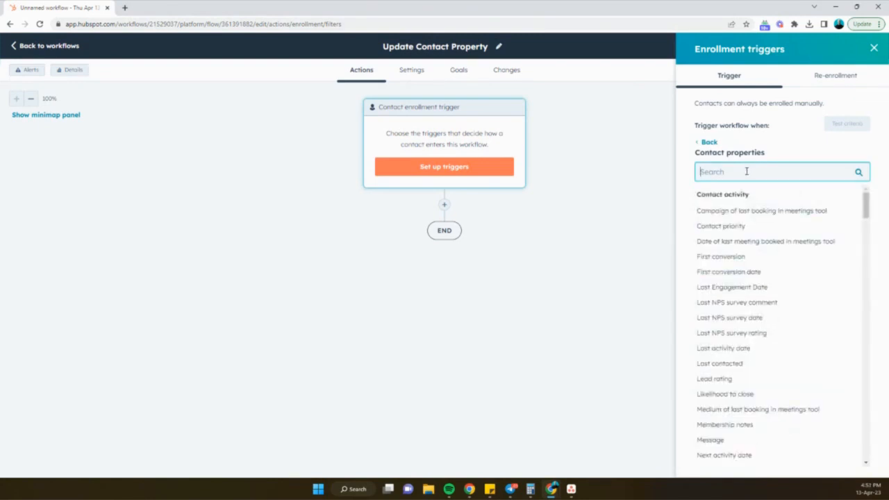
{"action": "type", "text": "buyer"}
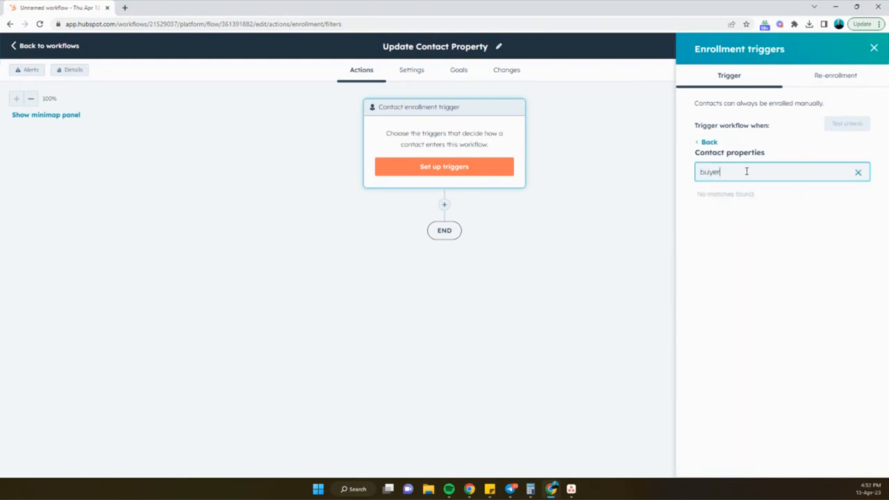
{"action": "key", "text": "BackSpace"}
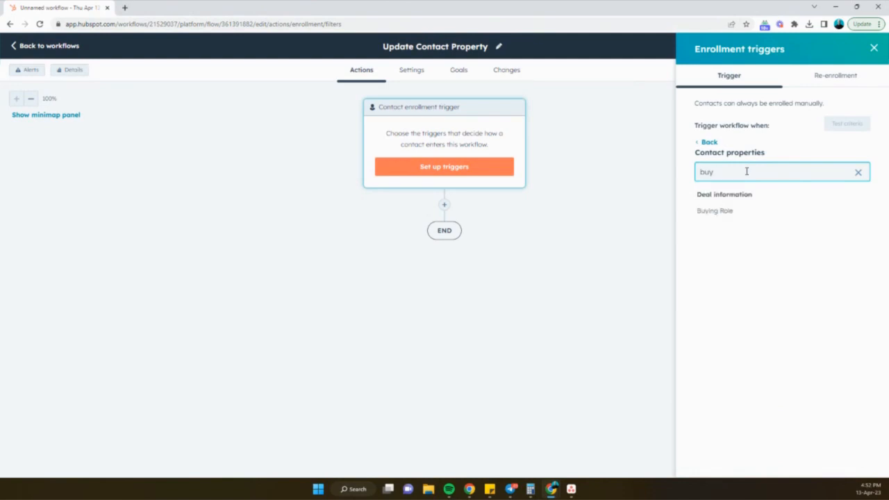
{"action": "left_click", "coordinate": [714, 212]}
{"action": "left_click", "coordinate": [727, 237]}
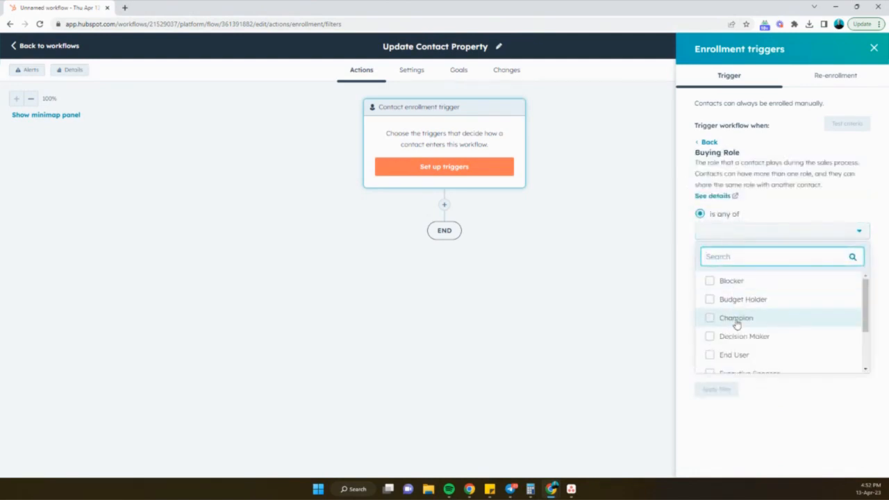
{"action": "scroll", "coordinate": [736, 316], "scroll_direction": "down", "scroll_amount": 2}
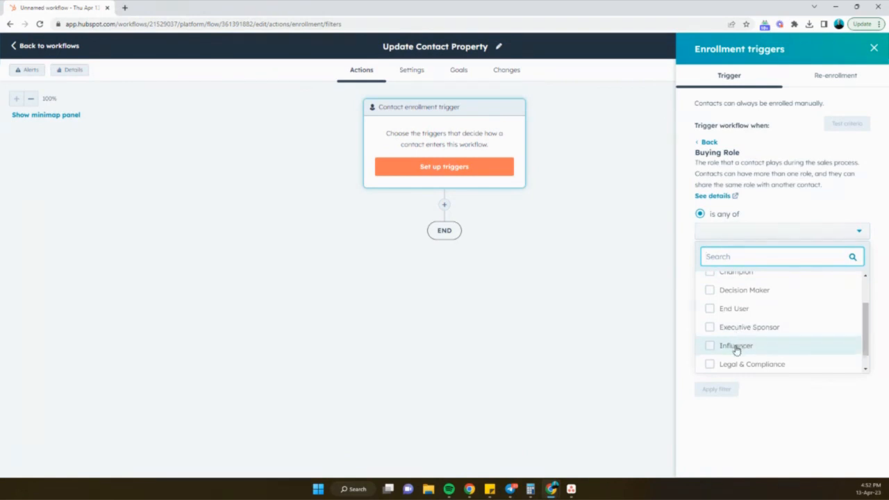
{"action": "left_click", "coordinate": [740, 311]}
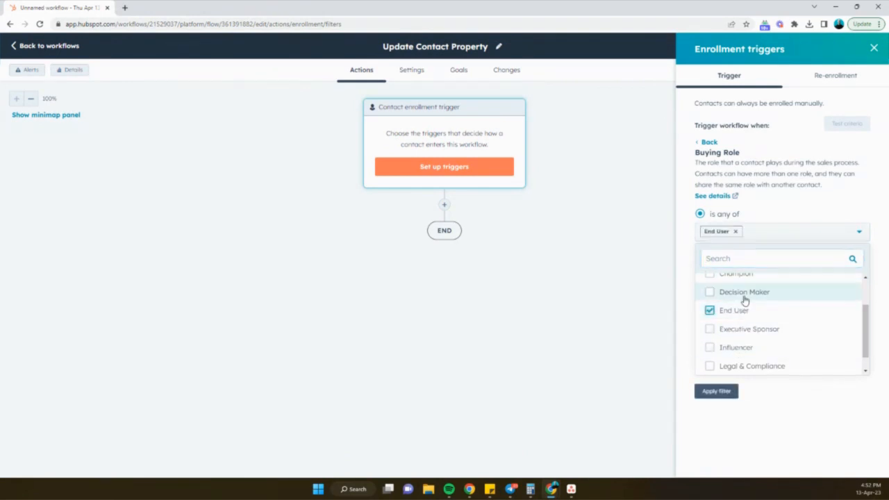
{"action": "left_click", "coordinate": [743, 292]}
{"action": "left_click", "coordinate": [732, 393]}
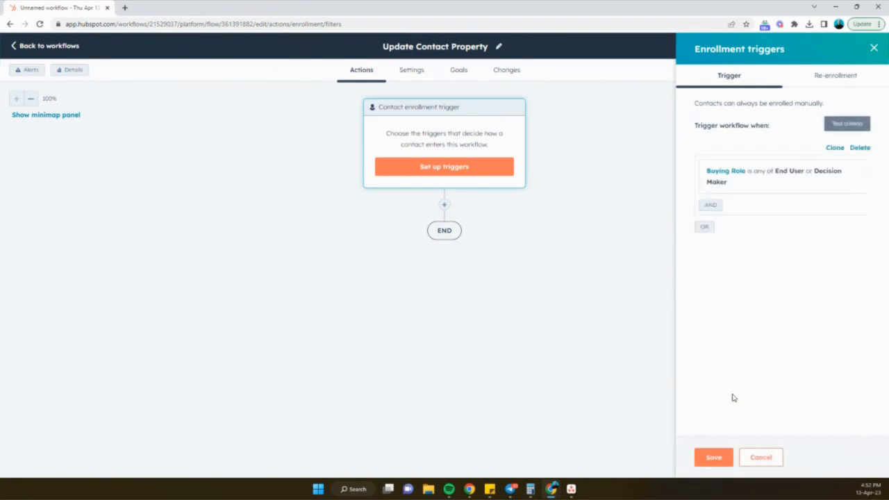
{"action": "left_click", "coordinate": [714, 458]}
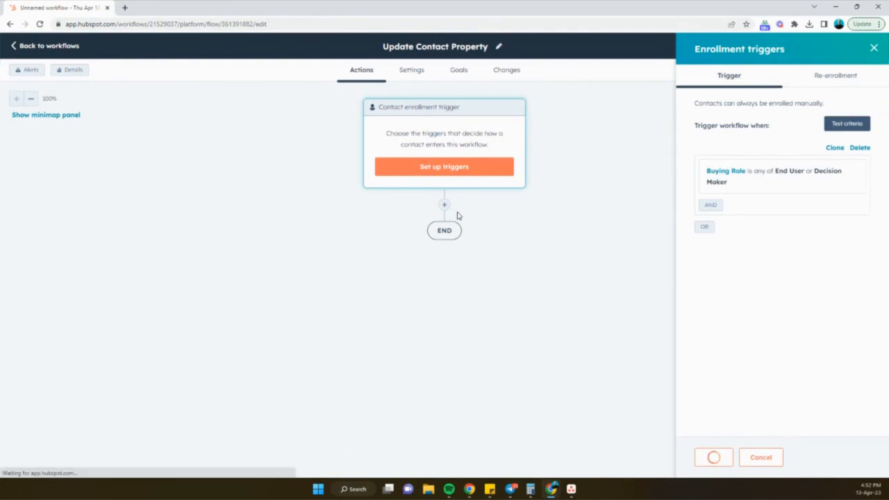
- Add a Set property value action setting the contact's Lifecycle stage to Sales Qualified Lead
{"action": "left_click", "coordinate": [445, 206]}
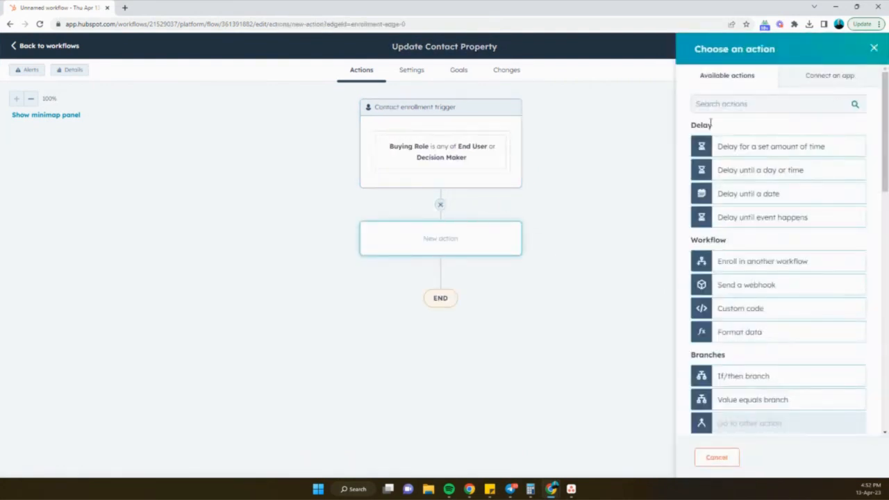
{"action": "left_click", "coordinate": [718, 106]}
{"action": "type", "text": "set"}
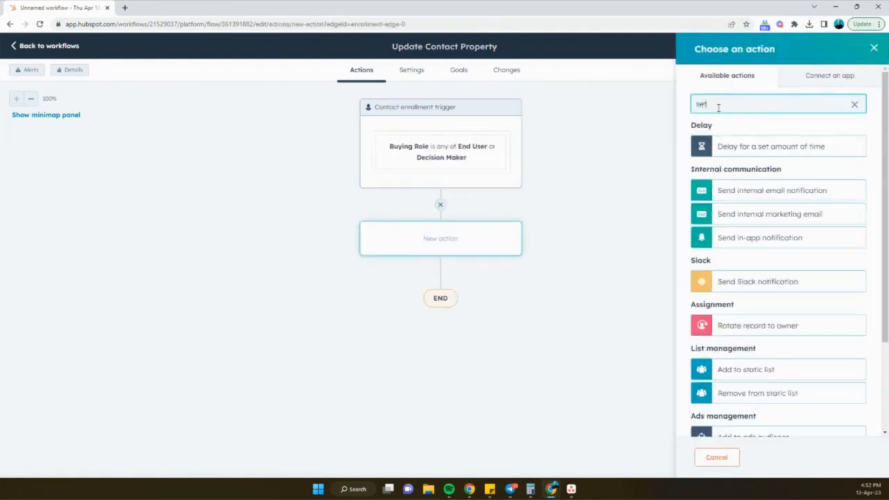
{"action": "left_click", "coordinate": [753, 258]}
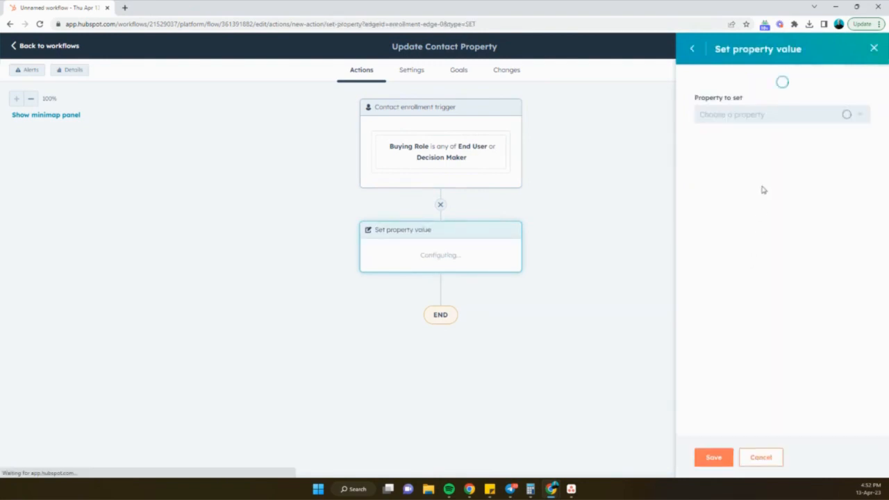
{"action": "left_click", "coordinate": [761, 143]}
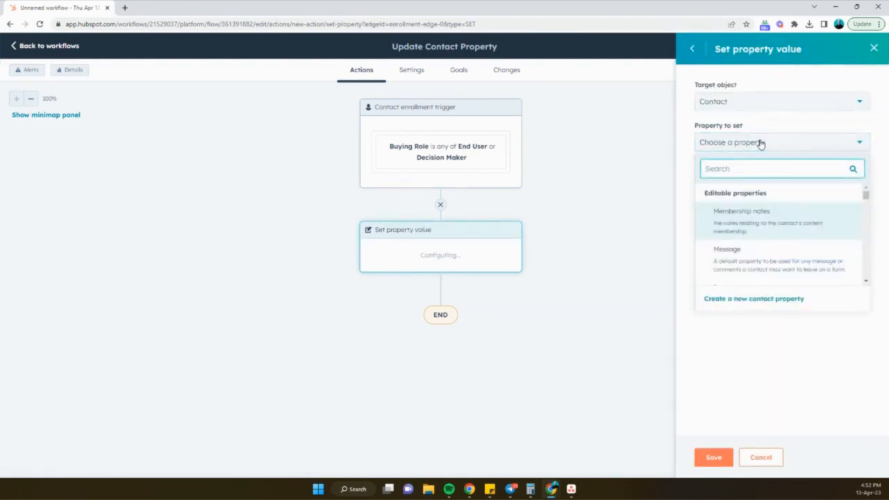
{"action": "type", "text": "life"}
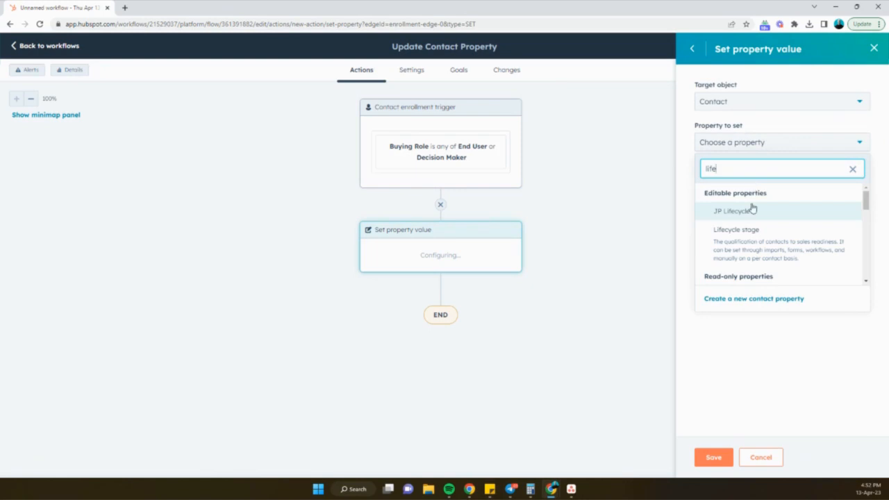
{"action": "left_click", "coordinate": [746, 240]}
{"action": "left_click", "coordinate": [746, 183]}
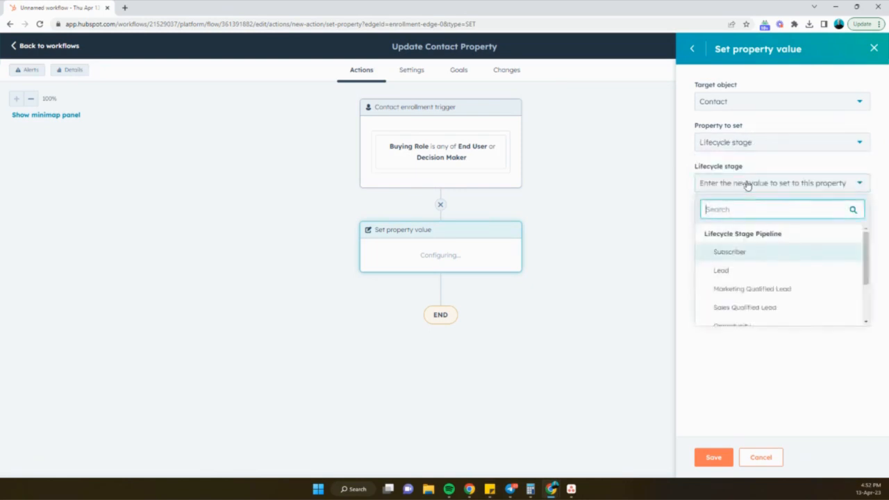
{"action": "left_click", "coordinate": [746, 309]}
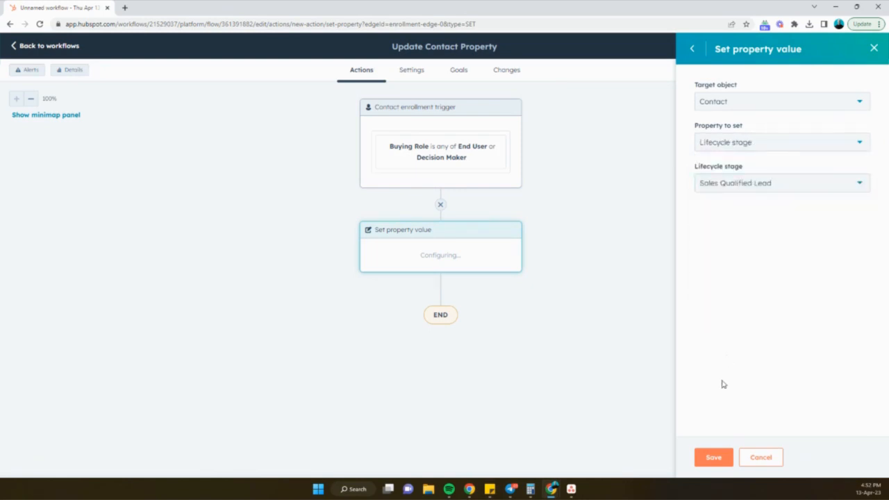
{"action": "left_click", "coordinate": [719, 451]}
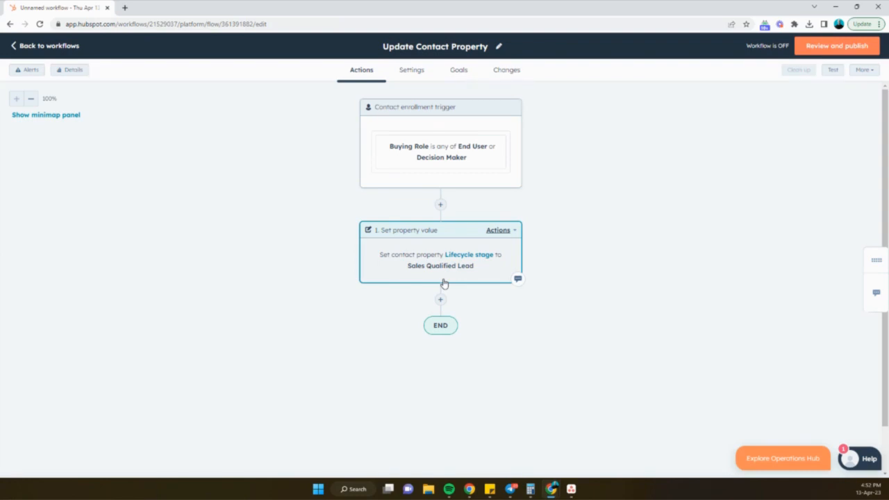
- Browse the available actions and connected-app actions for a new step after the property action, then close the chooser without adding one
{"action": "left_click", "coordinate": [440, 300]}
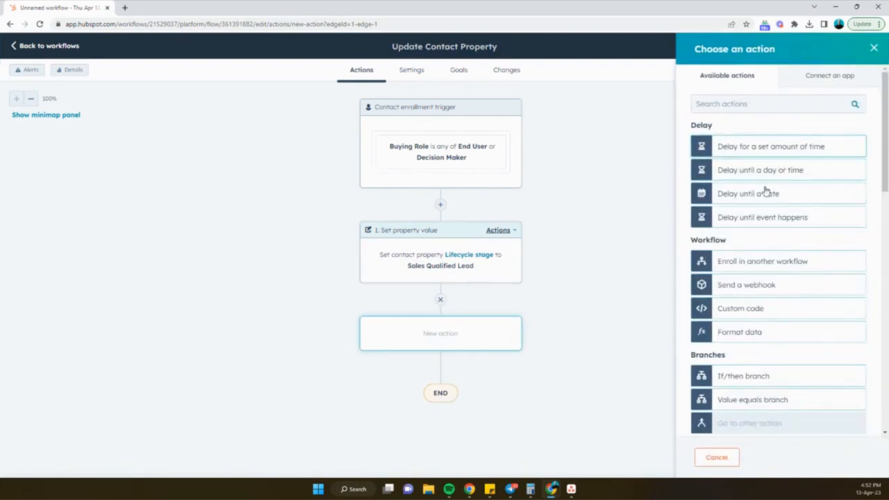
{"action": "scroll", "coordinate": [755, 341], "scroll_direction": "down", "scroll_amount": 5}
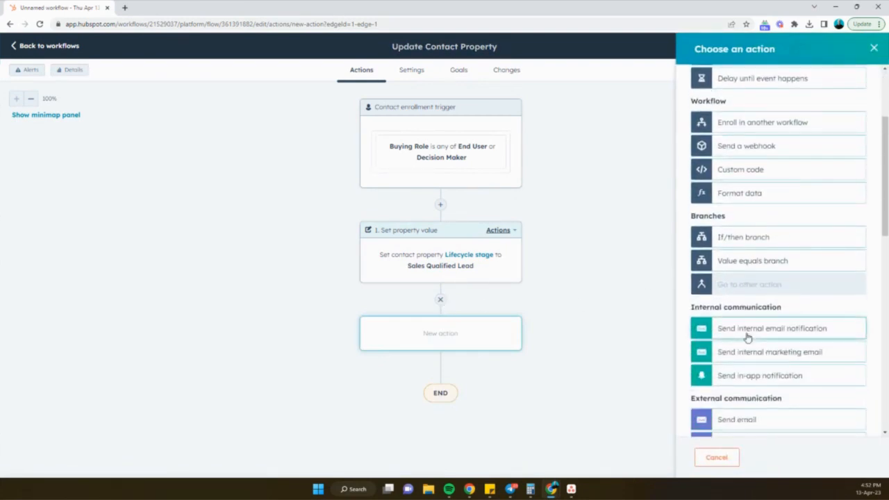
{"action": "scroll", "coordinate": [747, 338], "scroll_direction": "down", "scroll_amount": 2}
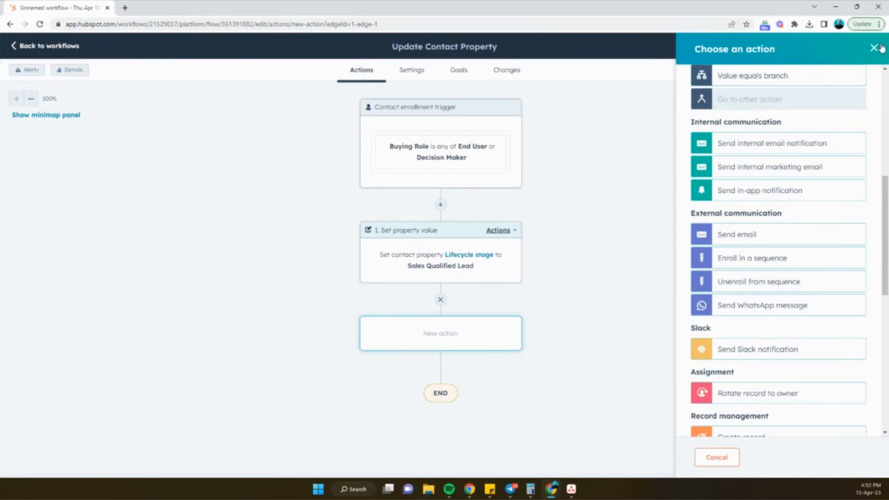
{"action": "scroll", "coordinate": [764, 159], "scroll_direction": "up", "scroll_amount": 7}
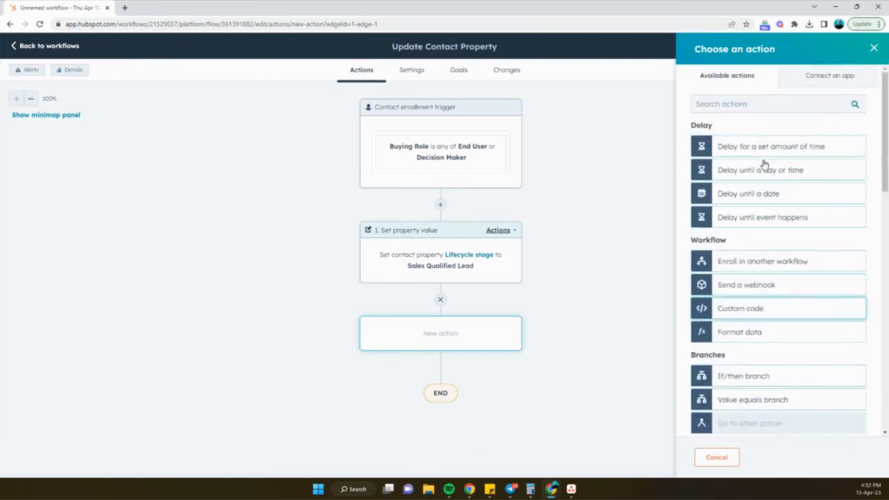
{"action": "left_click", "coordinate": [828, 78]}
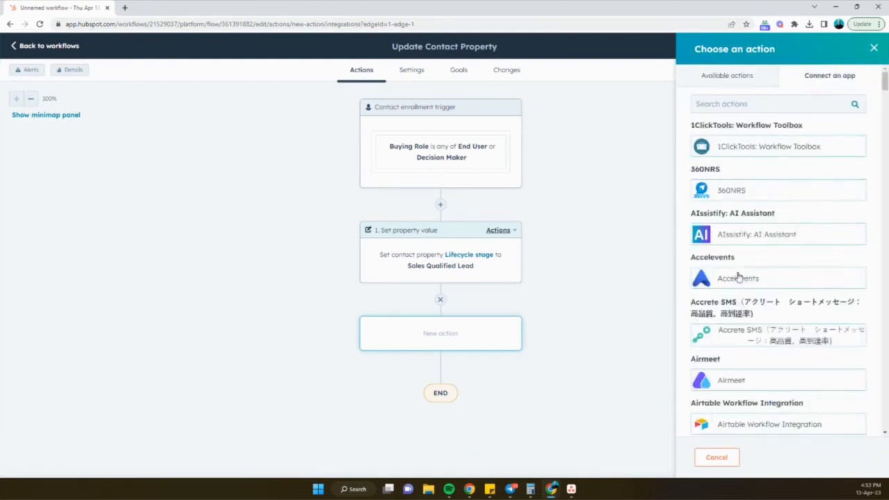
{"action": "scroll", "coordinate": [738, 277], "scroll_direction": "down", "scroll_amount": 3}
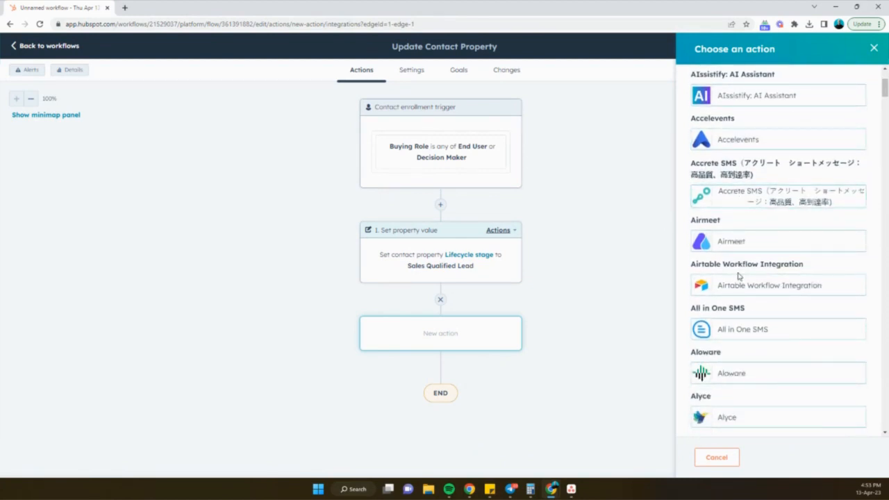
{"action": "left_click", "coordinate": [874, 48]}
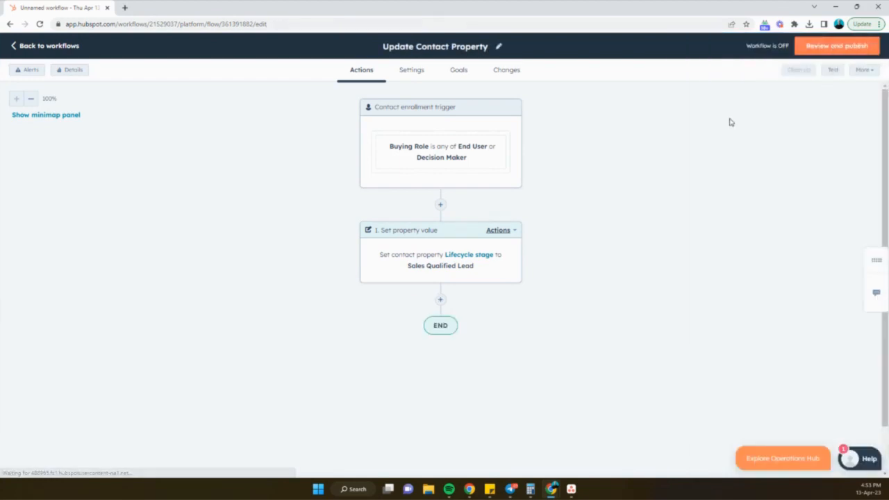
- Open the workflow review before turning it on and highlight the re-enrollment setting text
{"action": "left_click", "coordinate": [800, 51]}
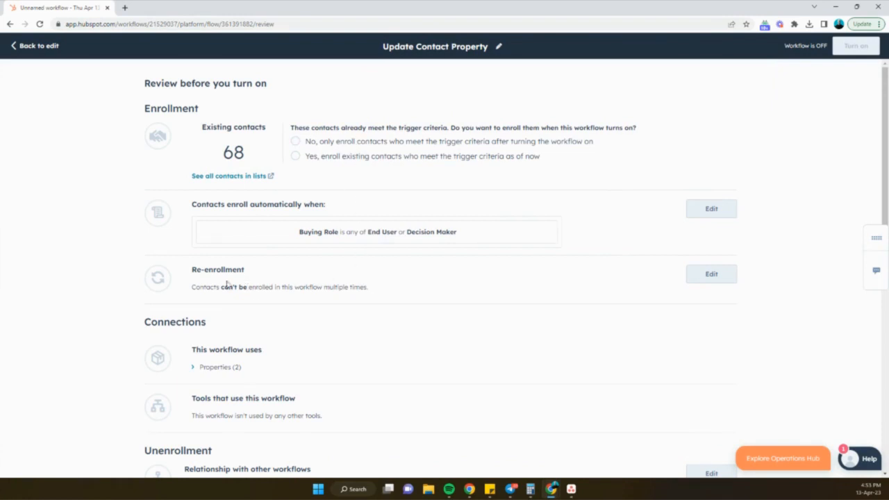
{"action": "left_click_drag", "start_coordinate": [193, 287], "coordinate": [247, 287]}
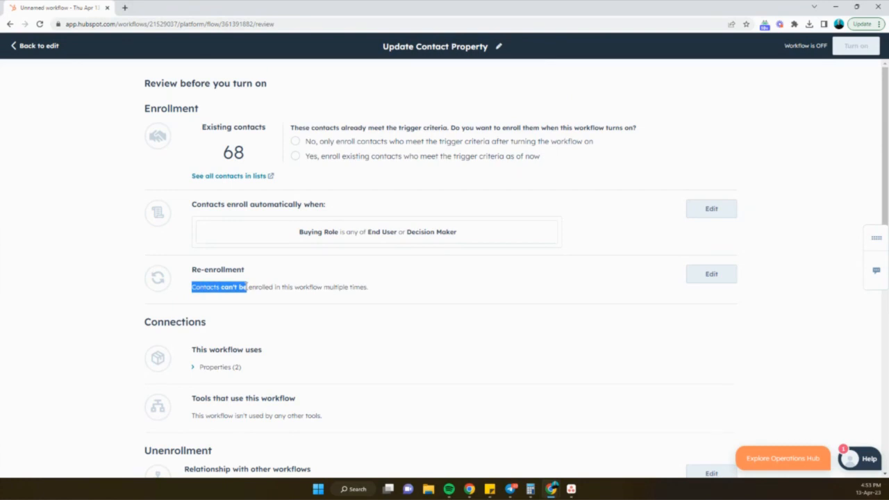